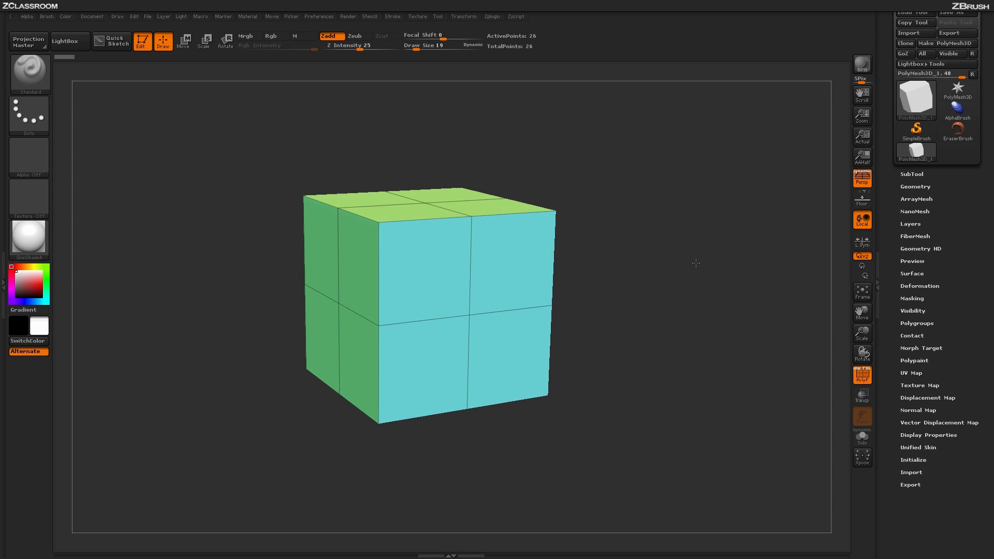
Turn the cube slightly and select ZModeler from the Brush library, filtered by Z.
drag(699, 267, 698, 264)
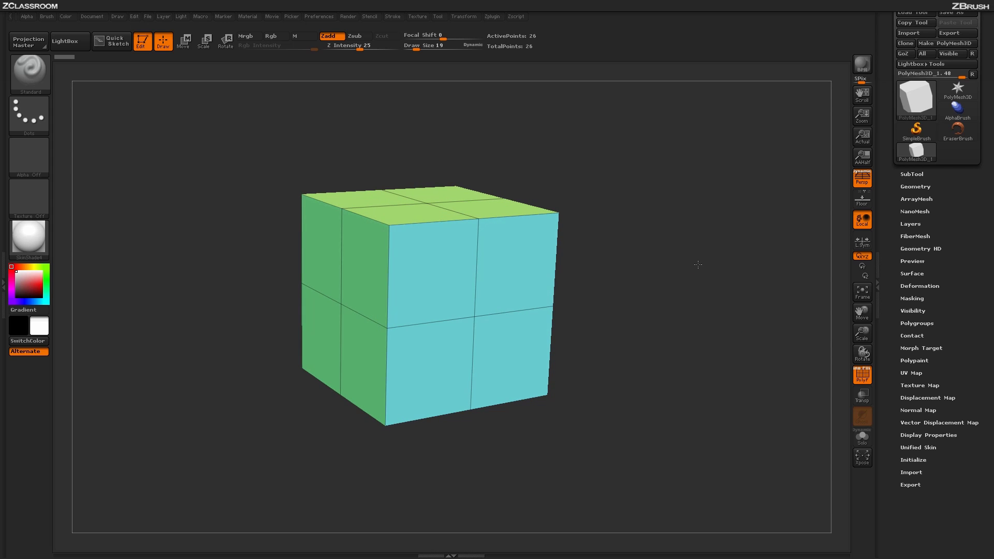
click(30, 73)
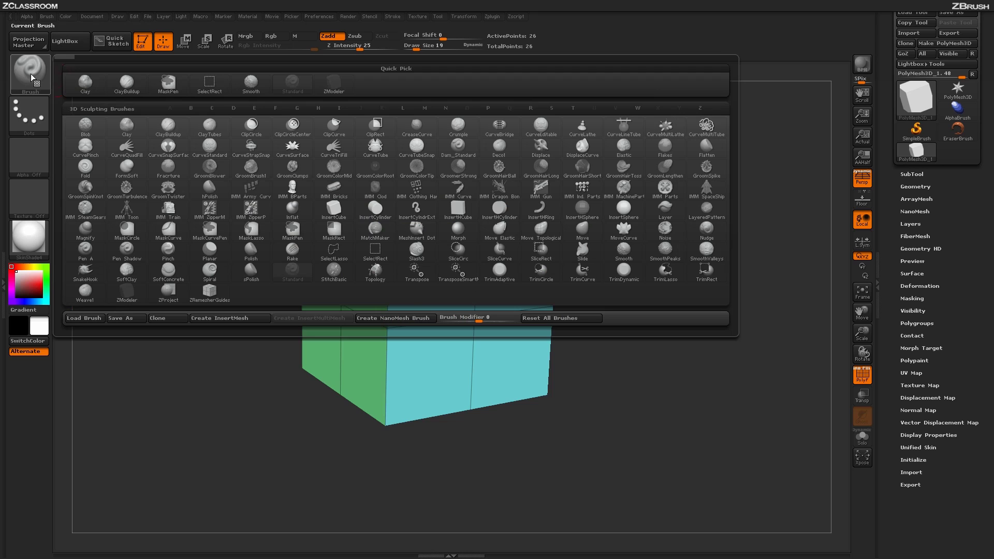
click(132, 293)
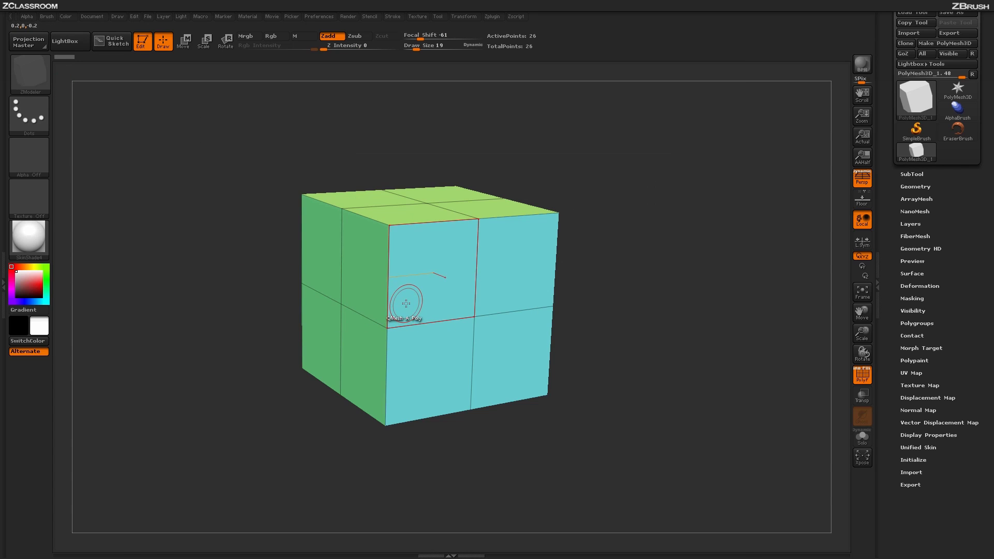
key(b)
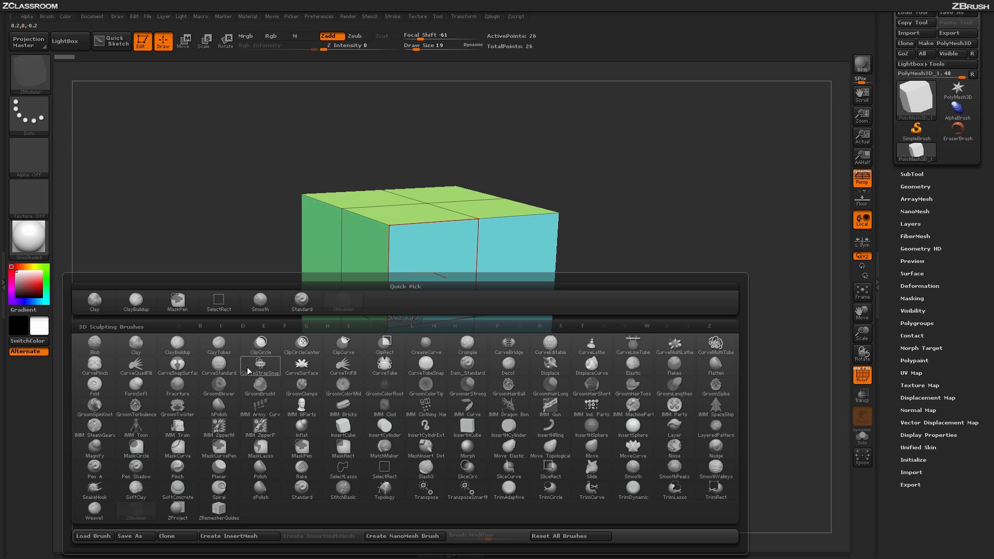
key(z)
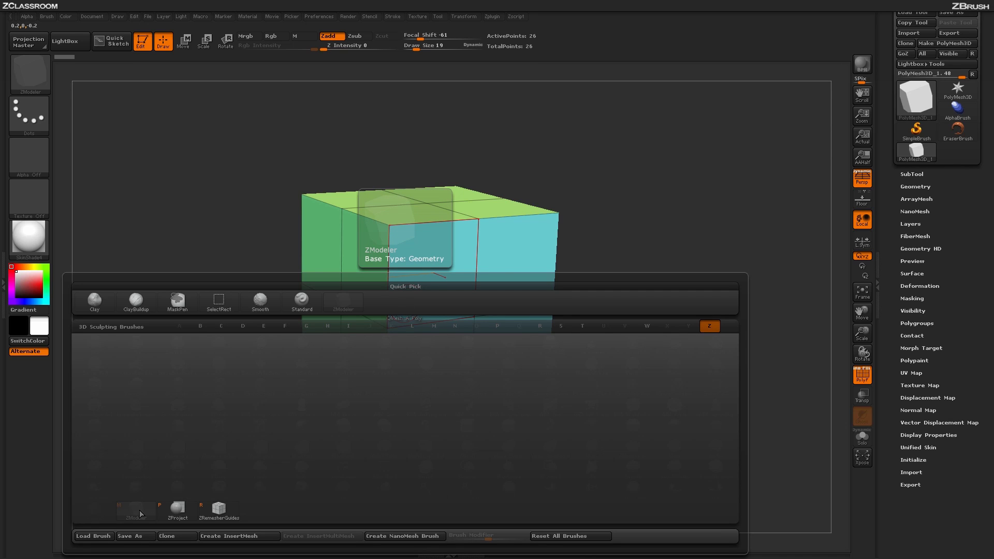
click(140, 515)
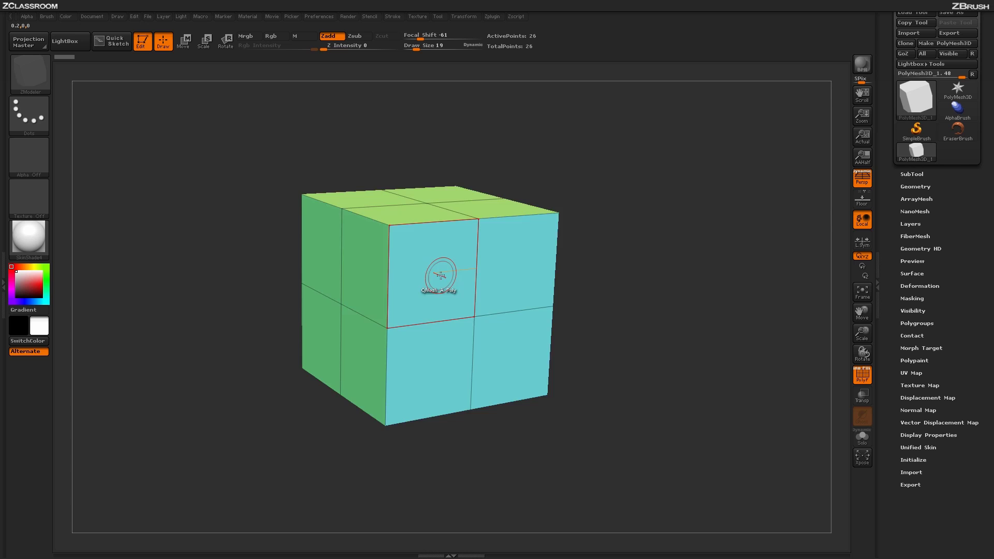
key(space)
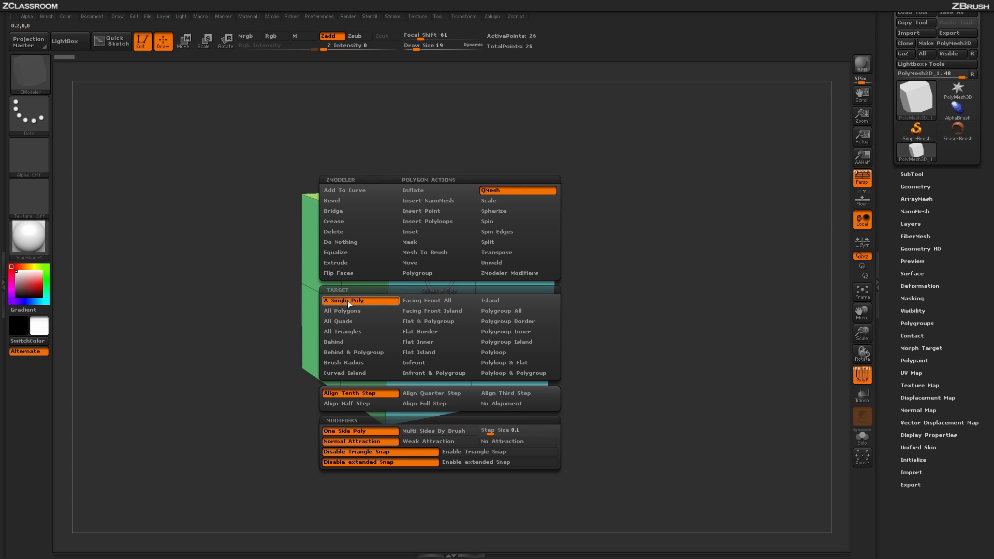
click(368, 300)
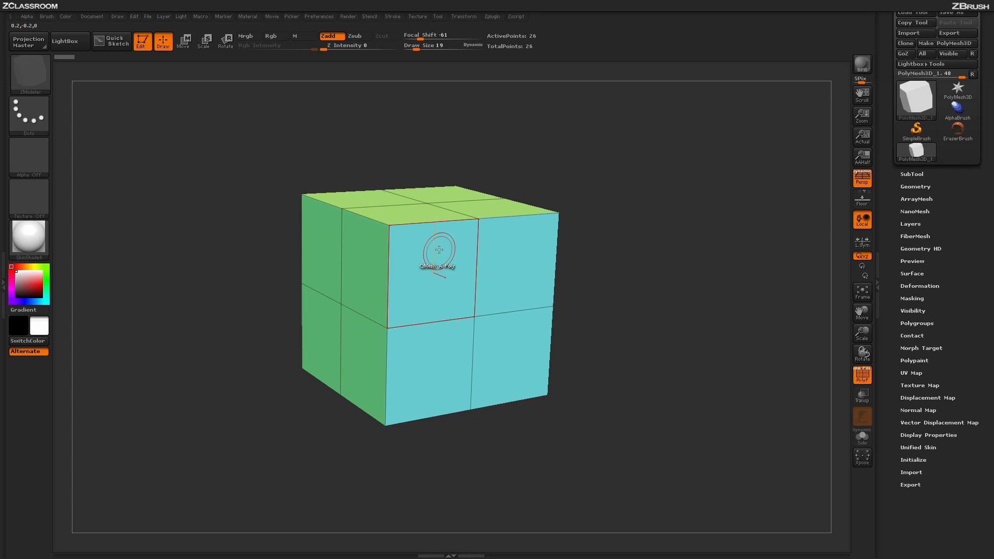
drag(448, 262, 581, 348)
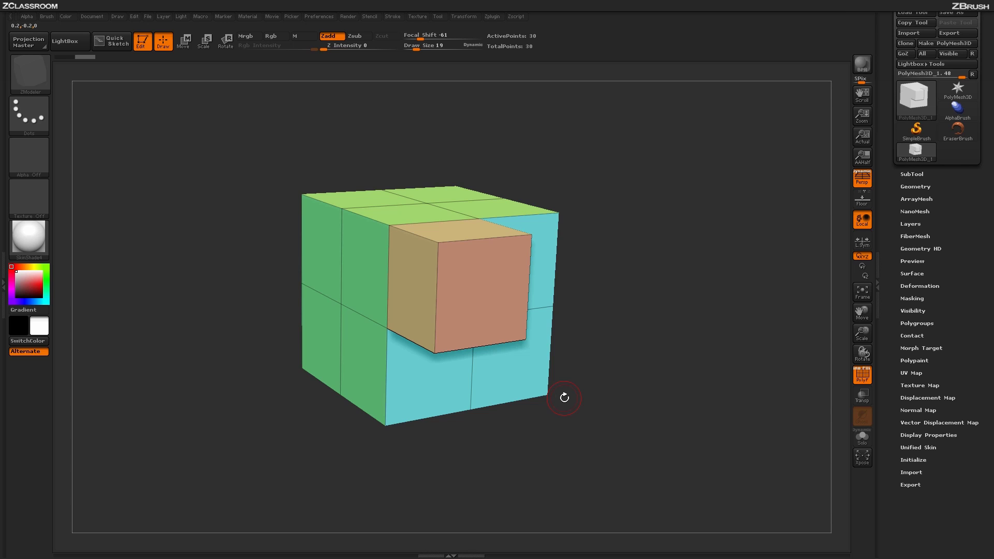
key(ctrl+z)
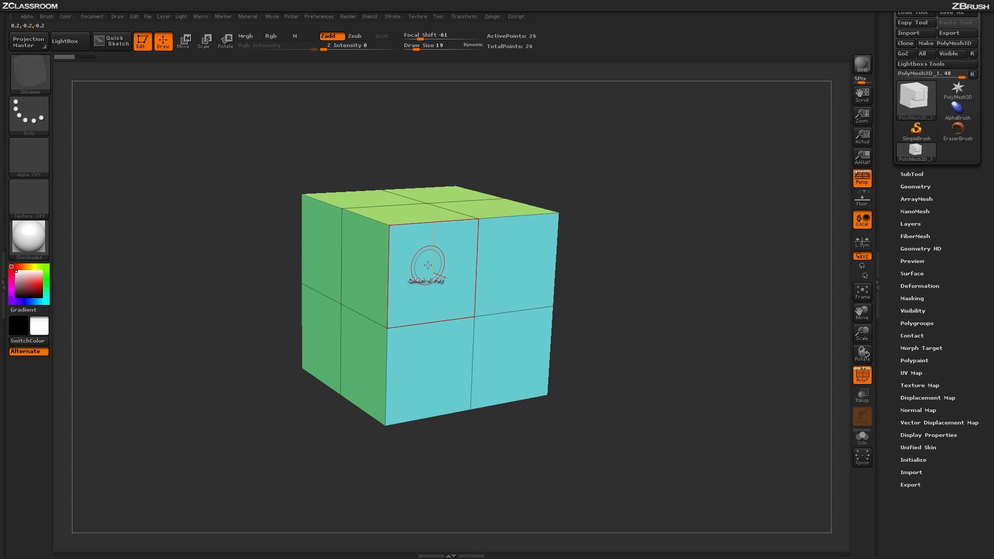
drag(421, 264, 521, 277)
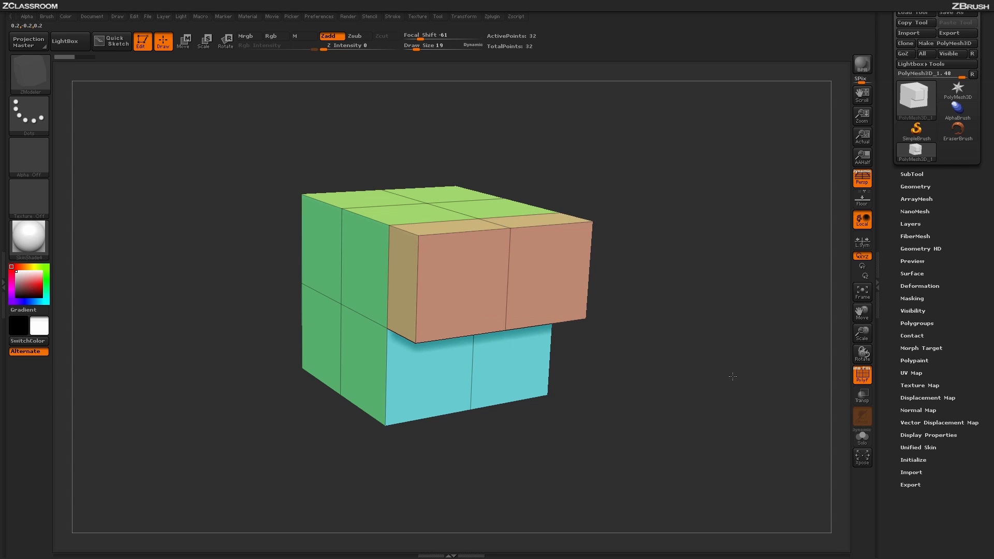
drag(520, 368, 658, 475)
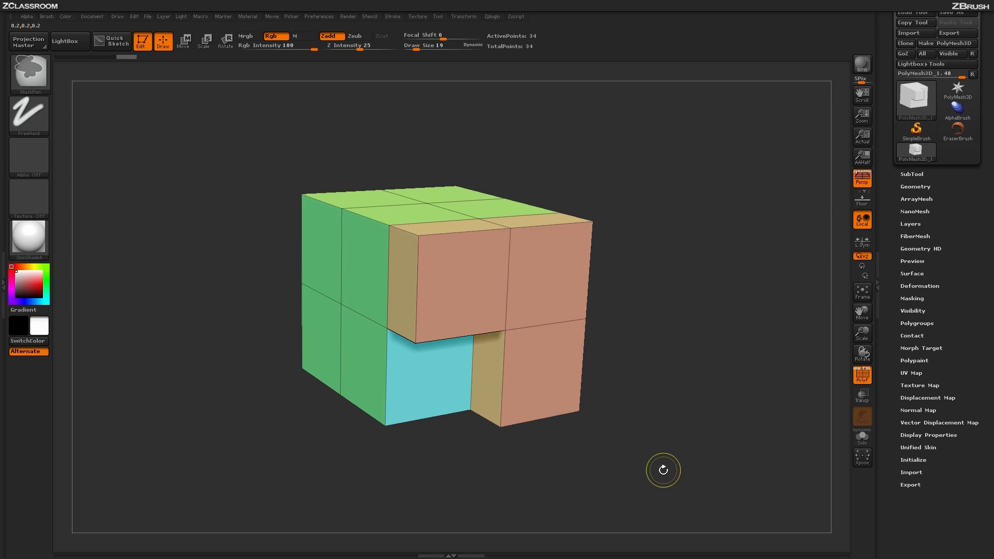
key(ctrl+z)
key(ctrl+z)
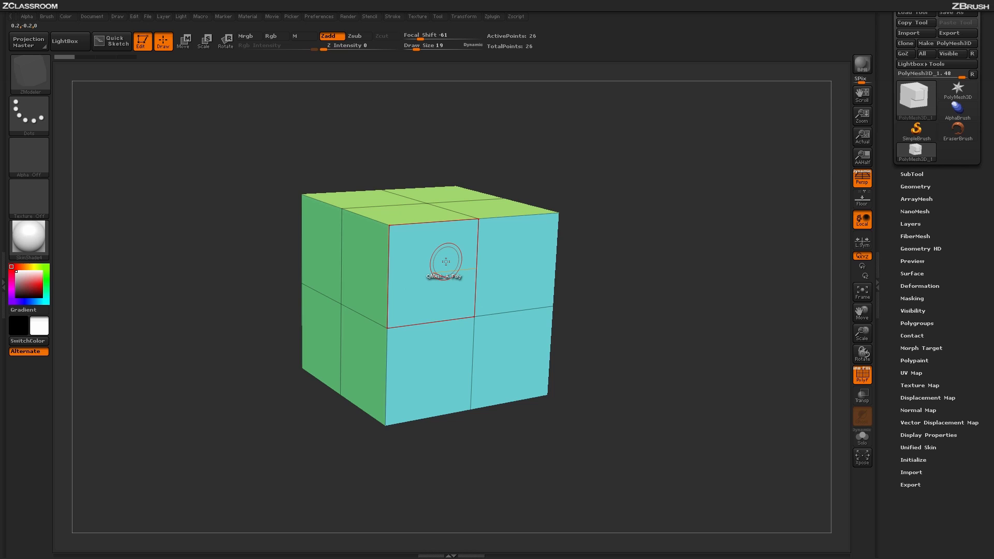
click(446, 261)
click(494, 260)
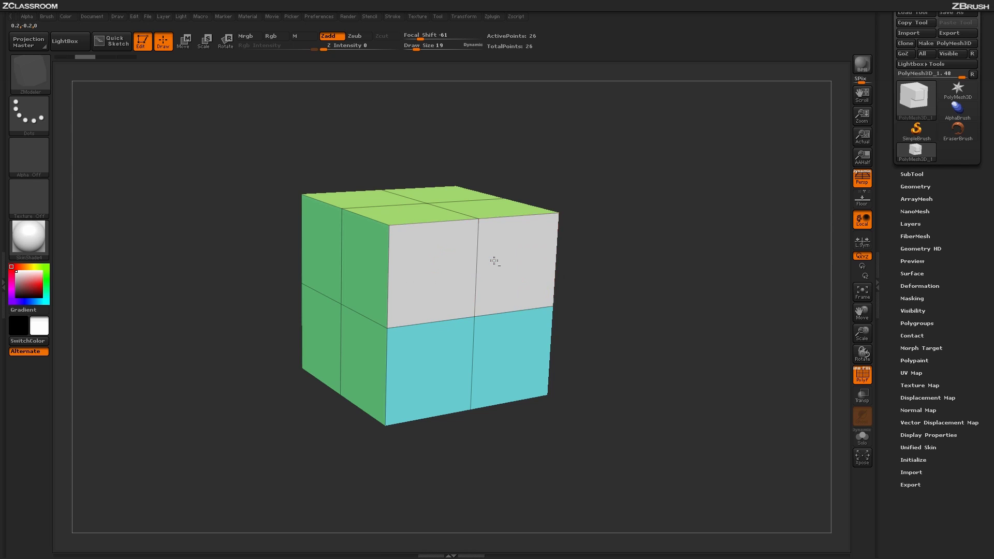
click(507, 356)
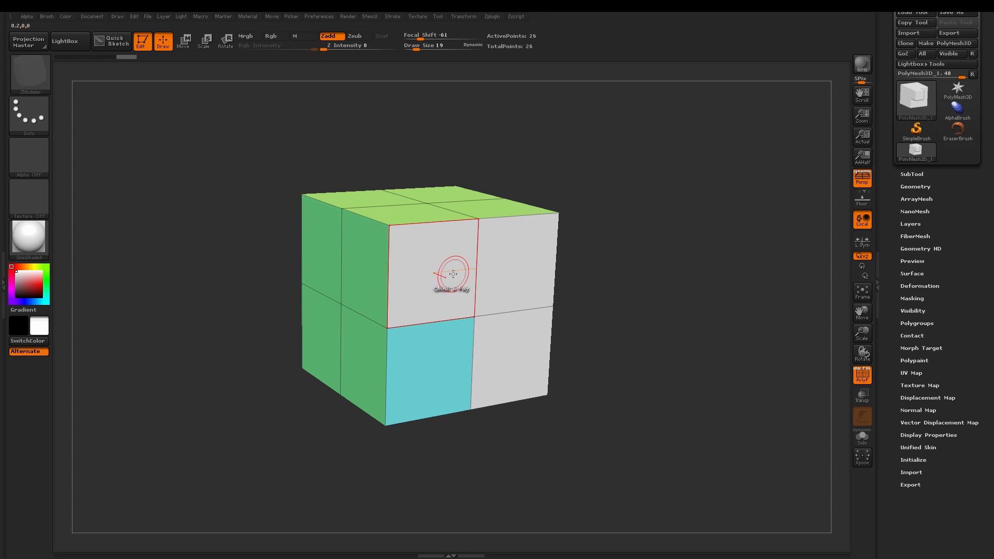
drag(451, 292, 552, 342)
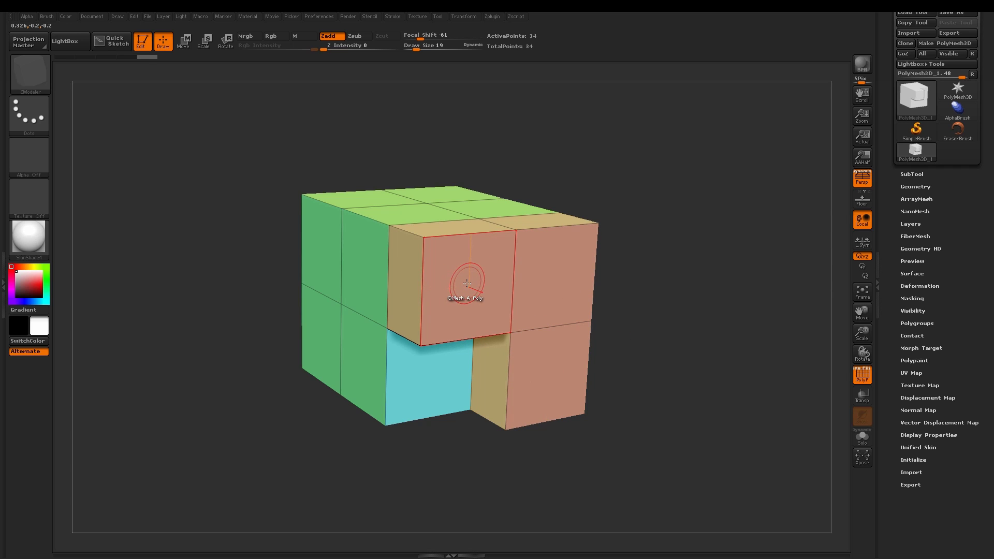
key(ctrl)
key(ctrl+z)
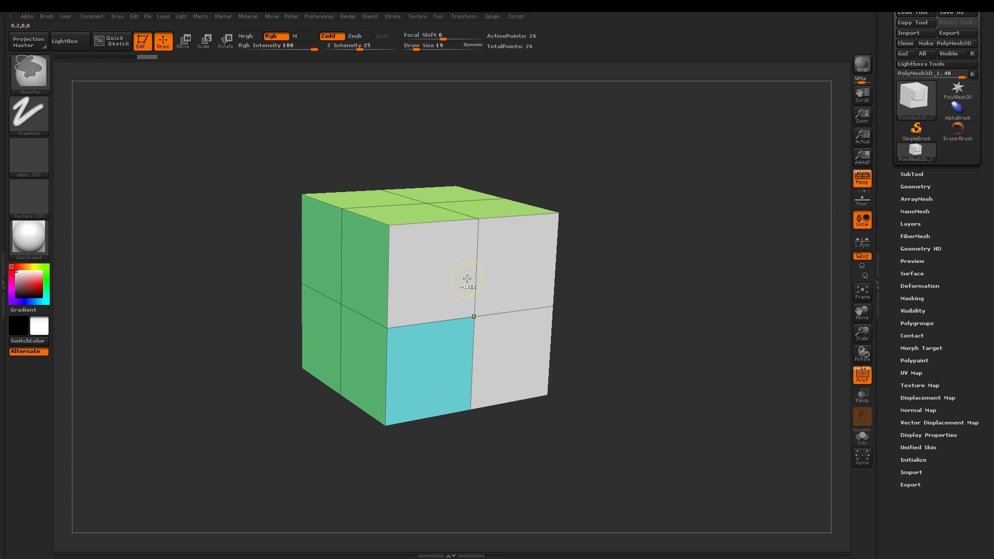
key(ctrl+z)
key(ctrl+z)
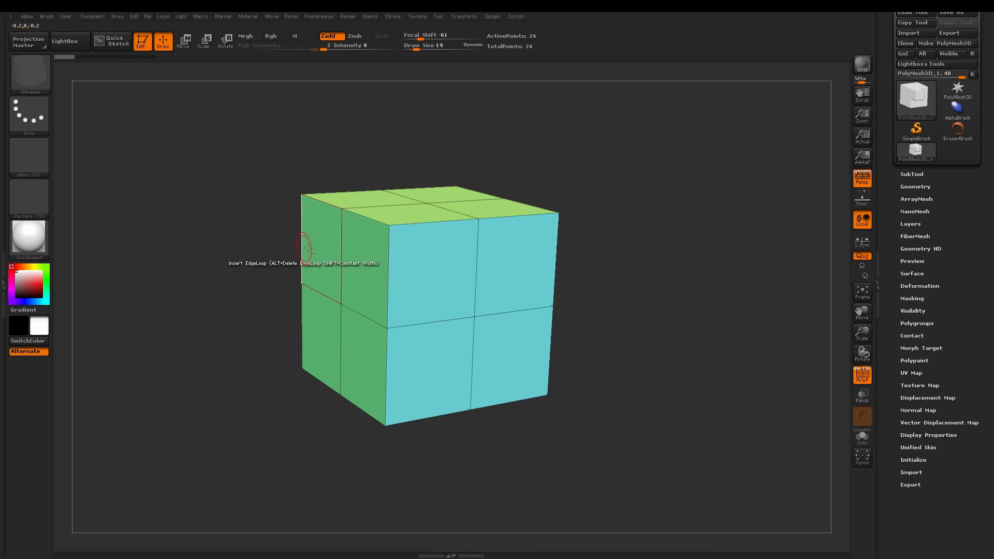
click(319, 249)
click(514, 276)
click(511, 330)
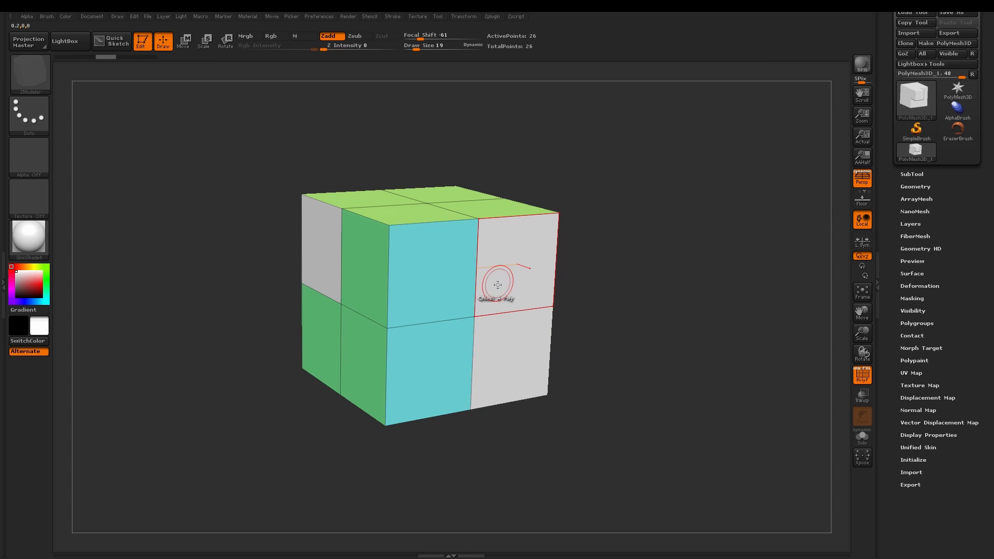
drag(500, 288, 694, 267)
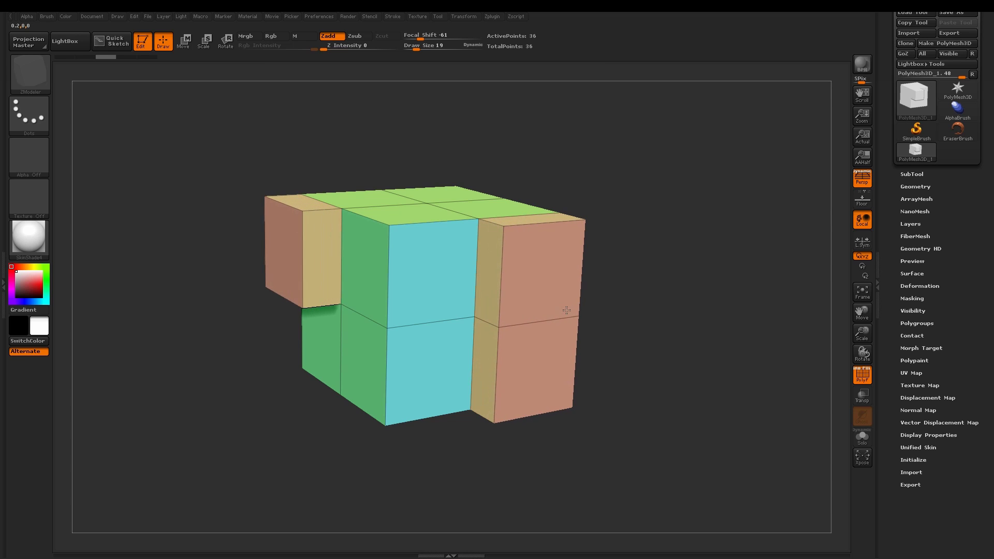
key(ctrl+z)
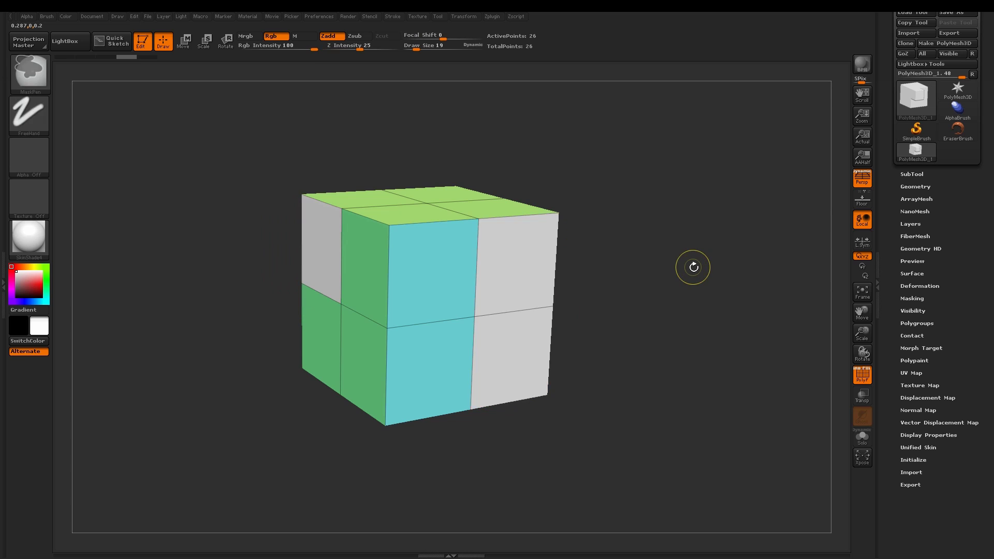
key(ctrl+z)
key(ctrl+z)
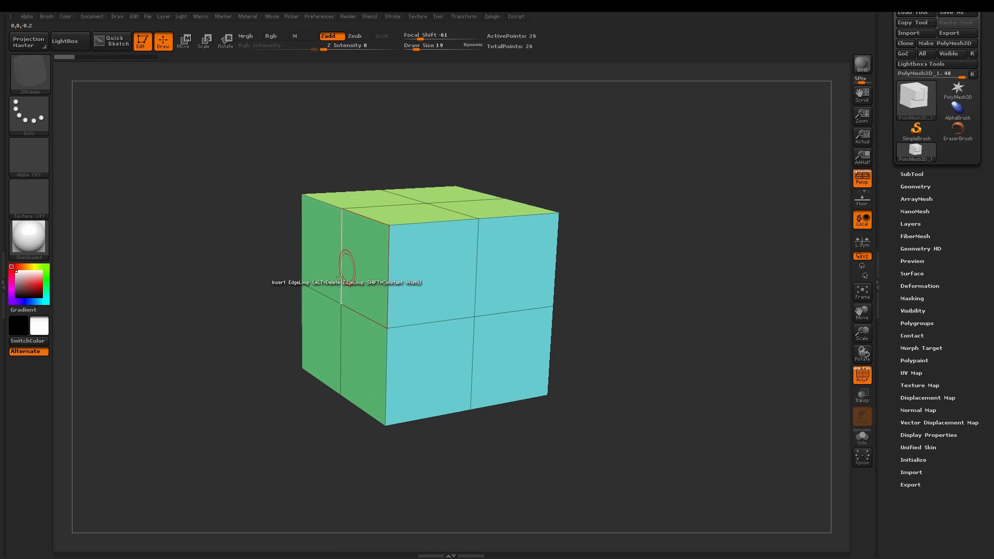
Set ZModeler Target to Flat Island, test-extrude the green side face leftward, then undo.
key(space)
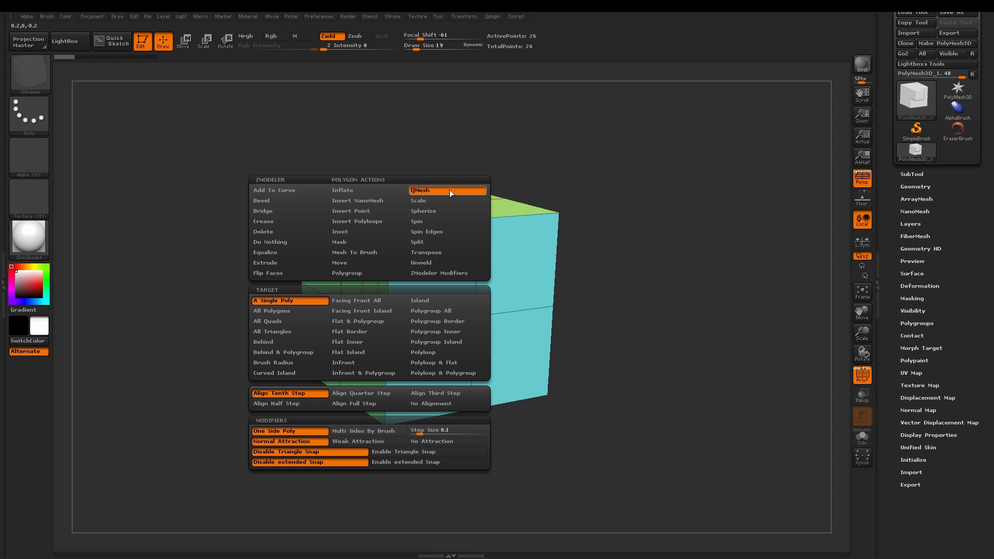
click(349, 352)
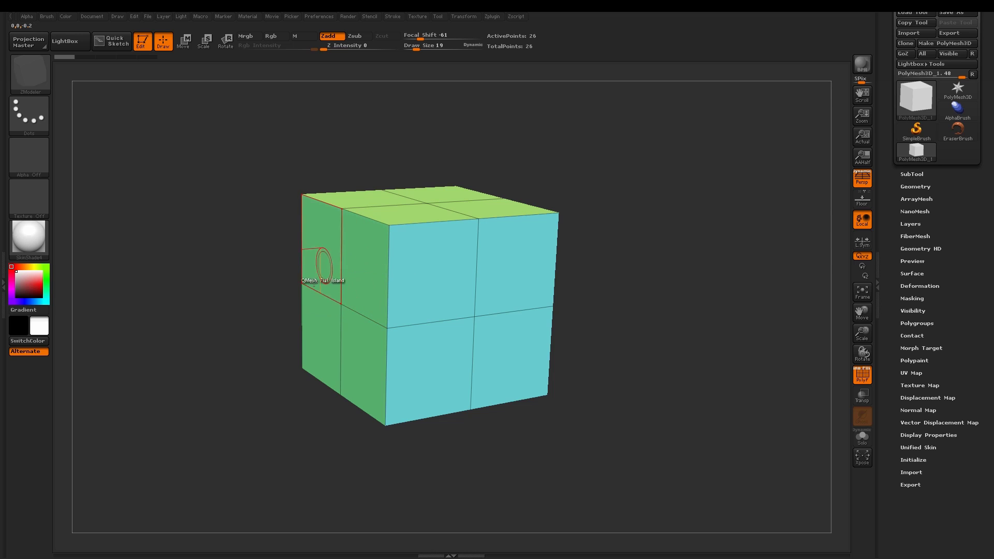
drag(365, 249, 314, 257)
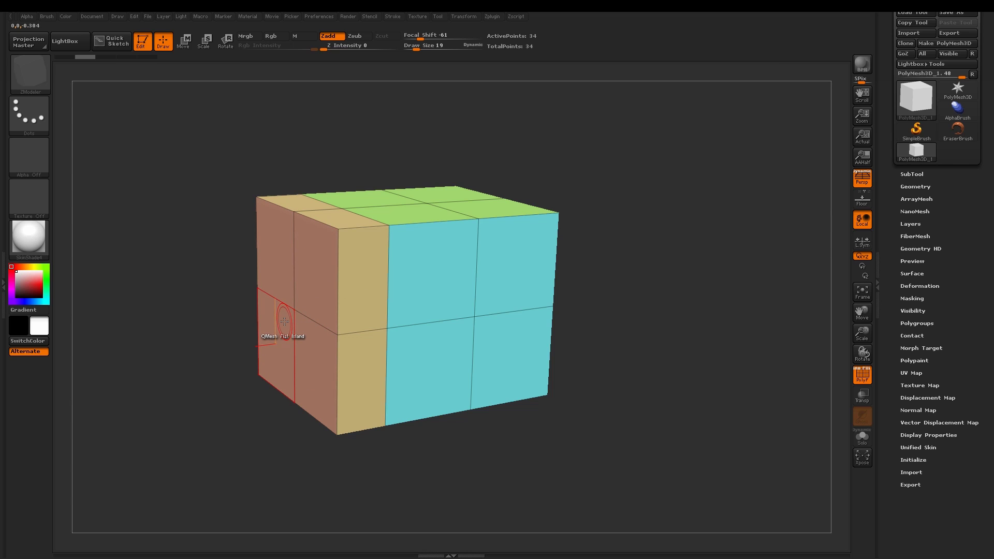
key(ctrl+z)
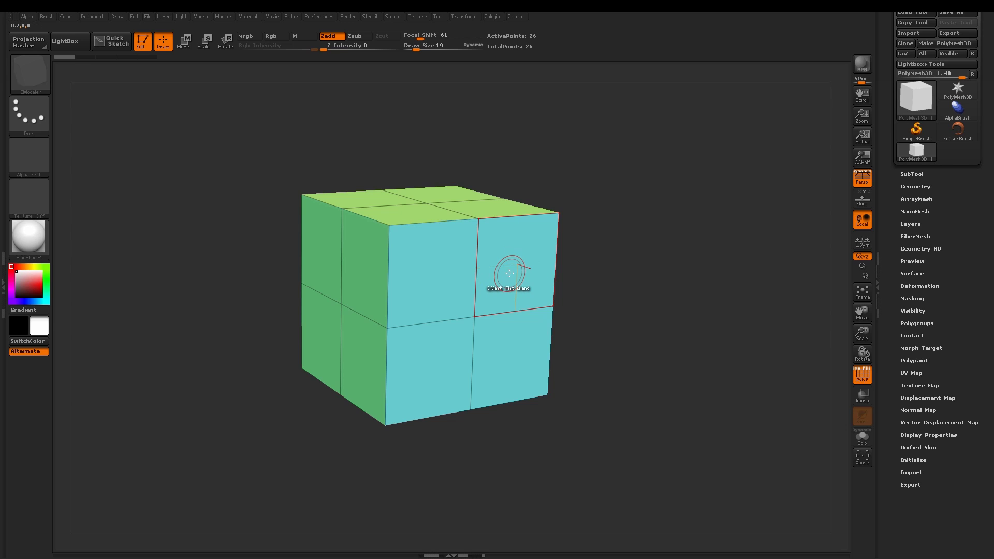
Mark the upper-right front face as a temporary group, extrude, then retarget A Single Poly.
drag(506, 274, 515, 279)
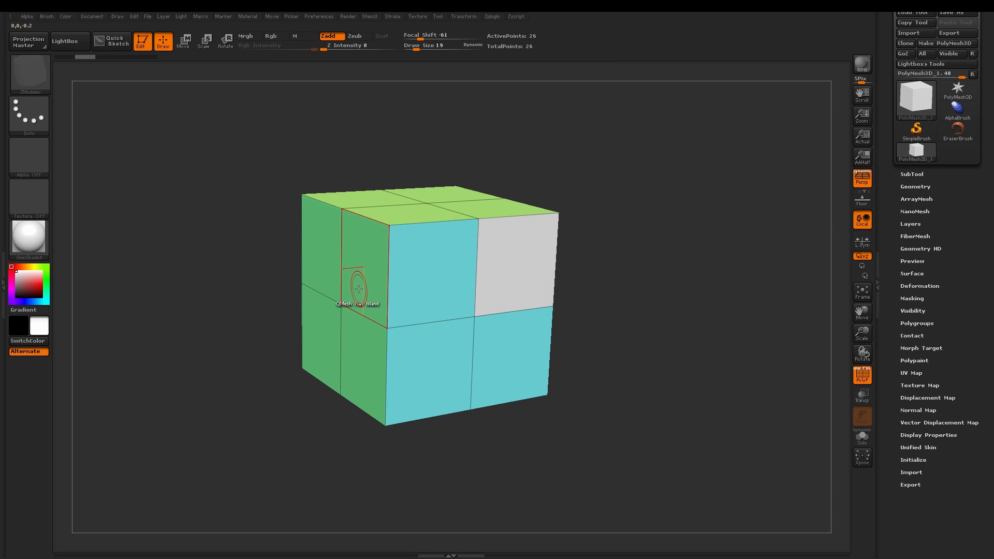
drag(356, 286, 263, 296)
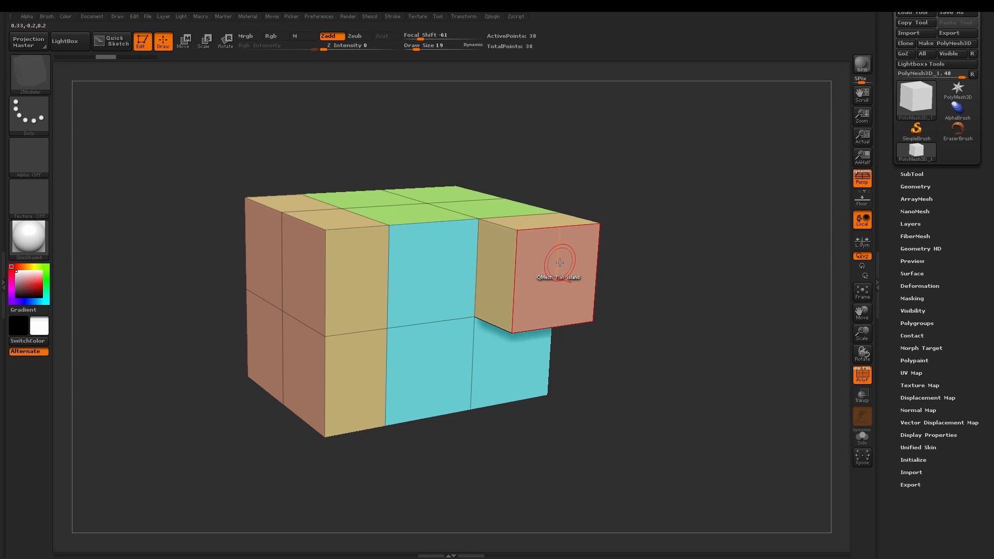
key(ctrl)
key(space)
click(483, 302)
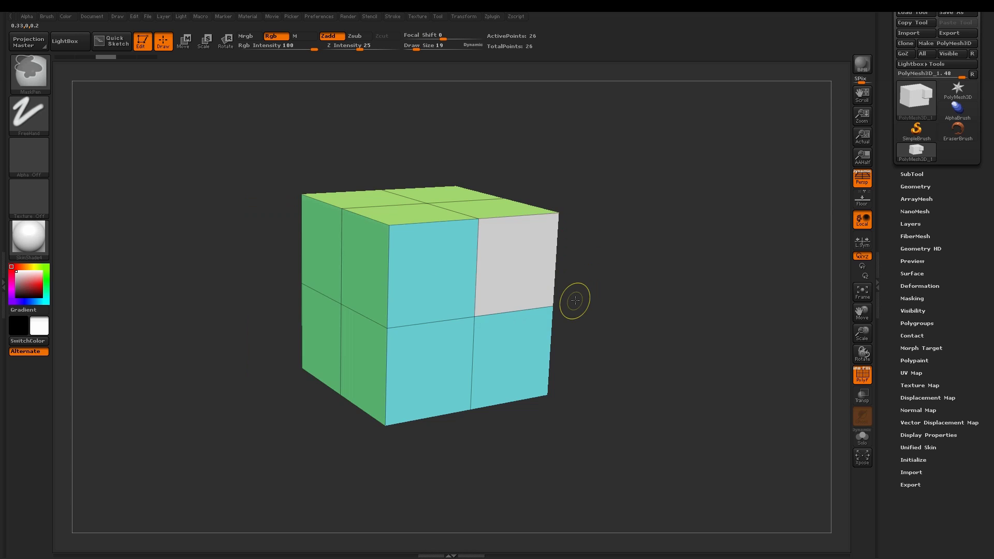
key(ctrl+z)
key(ctrl+z)
key(ctrl+z)
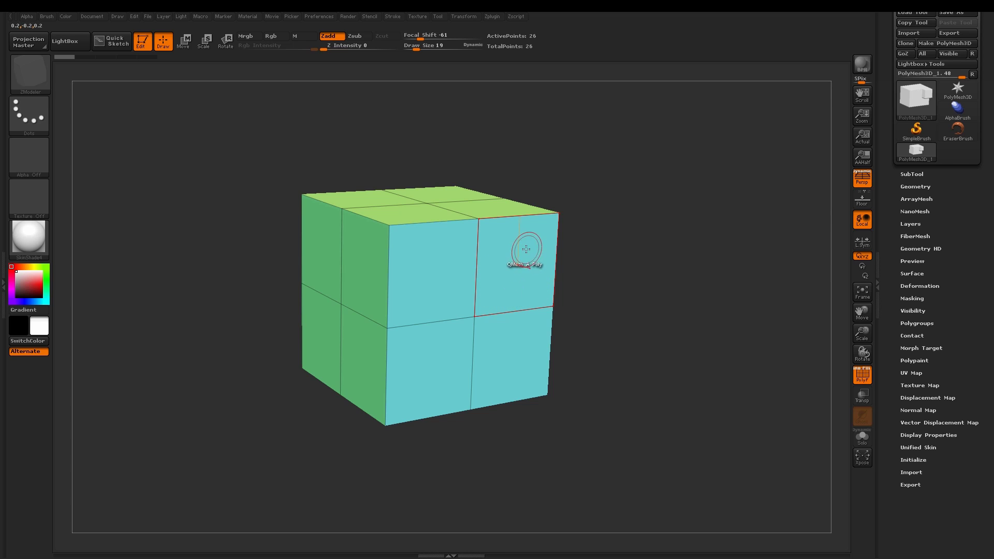
drag(501, 286, 702, 373)
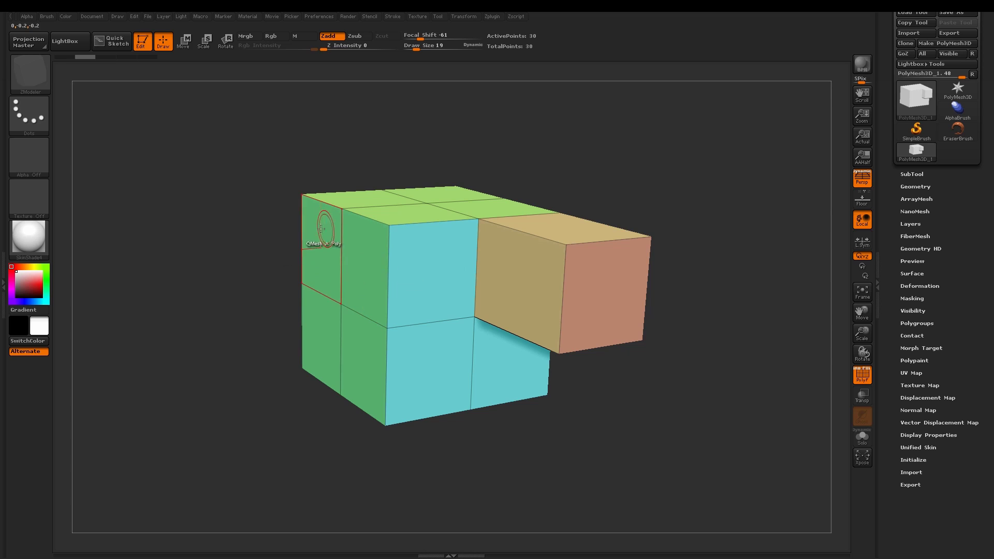
click(320, 262)
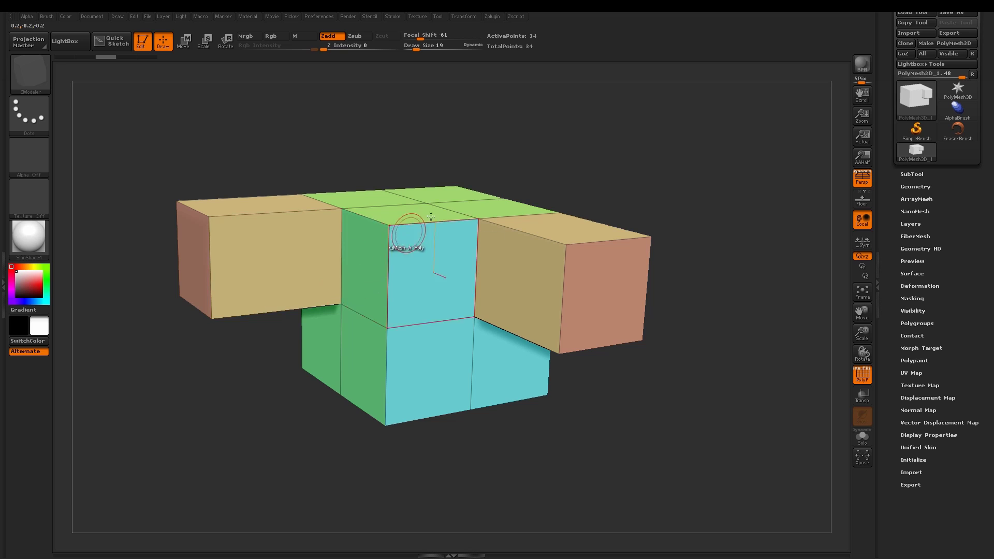
click(452, 195)
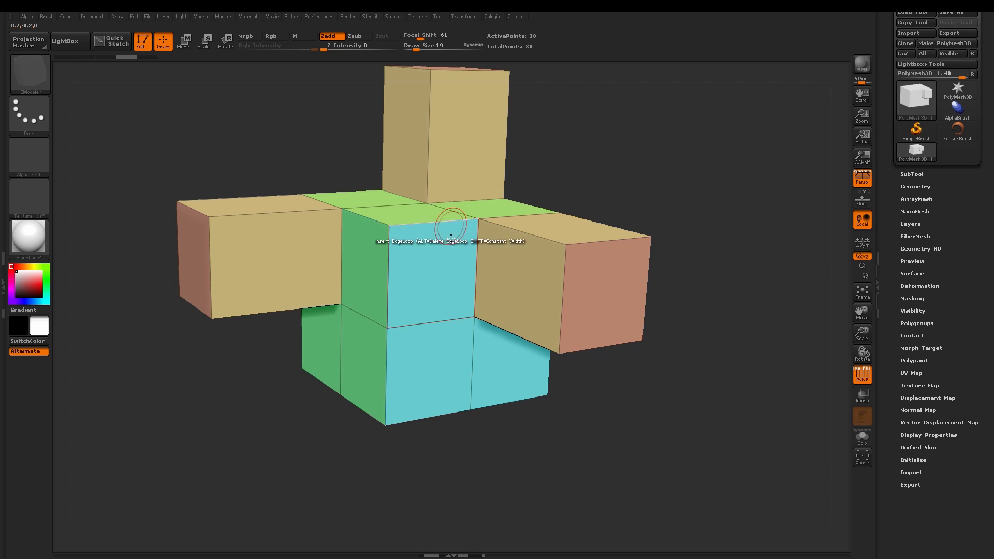
click(365, 375)
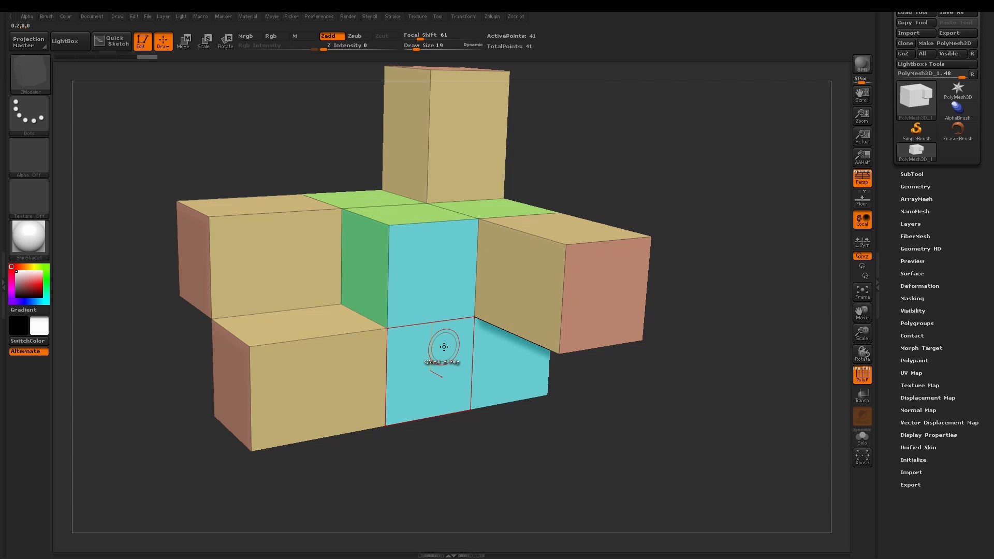
click(444, 347)
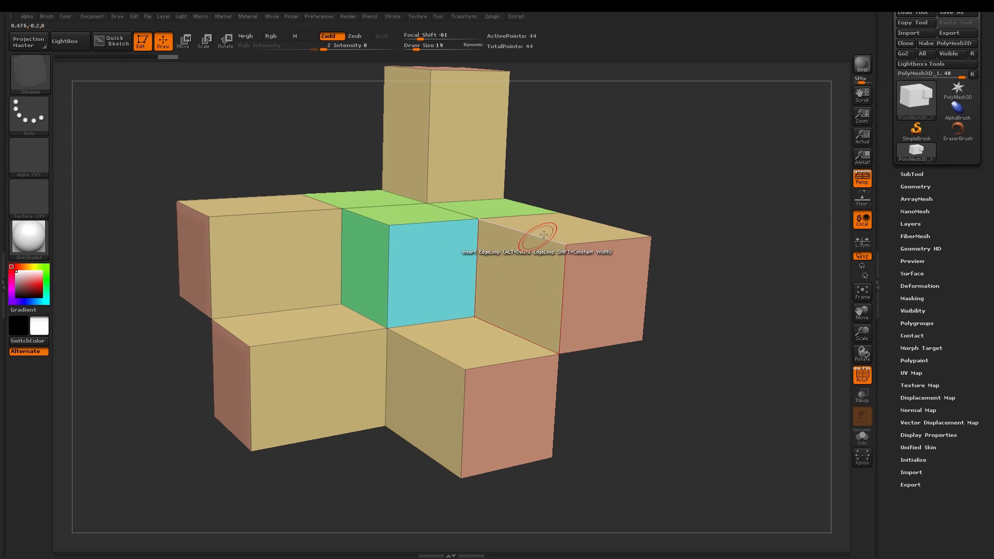
key(ctrl+z)
key(ctrl+z)
key(ctrl+z)
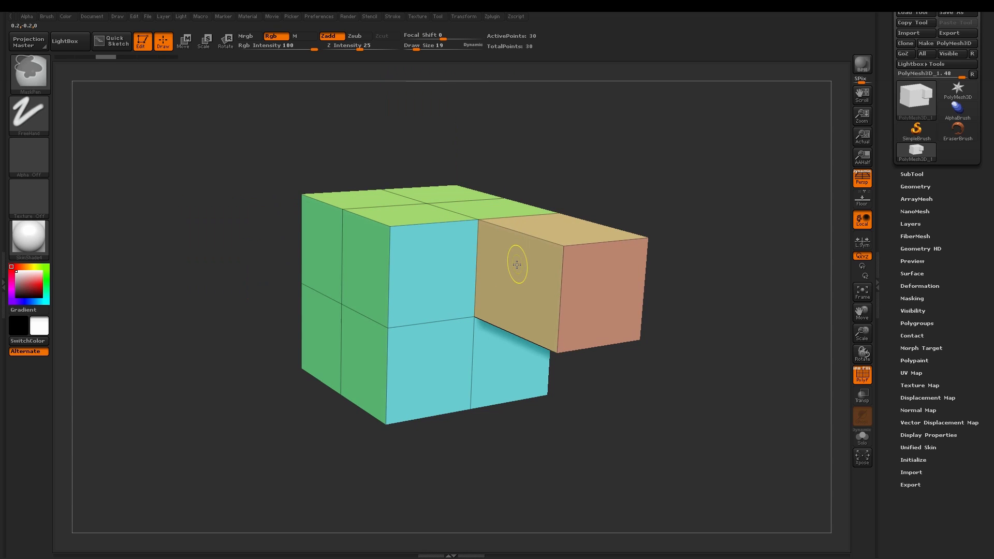
key(ctrl+z)
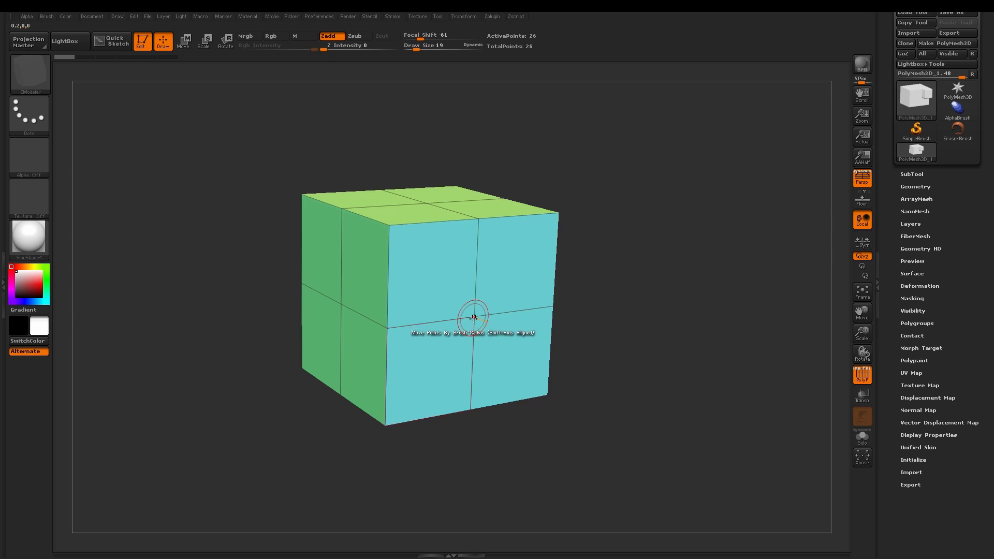
With Point Action Split, turn the front, side and top centre points into octagons and orbit to check.
key(space)
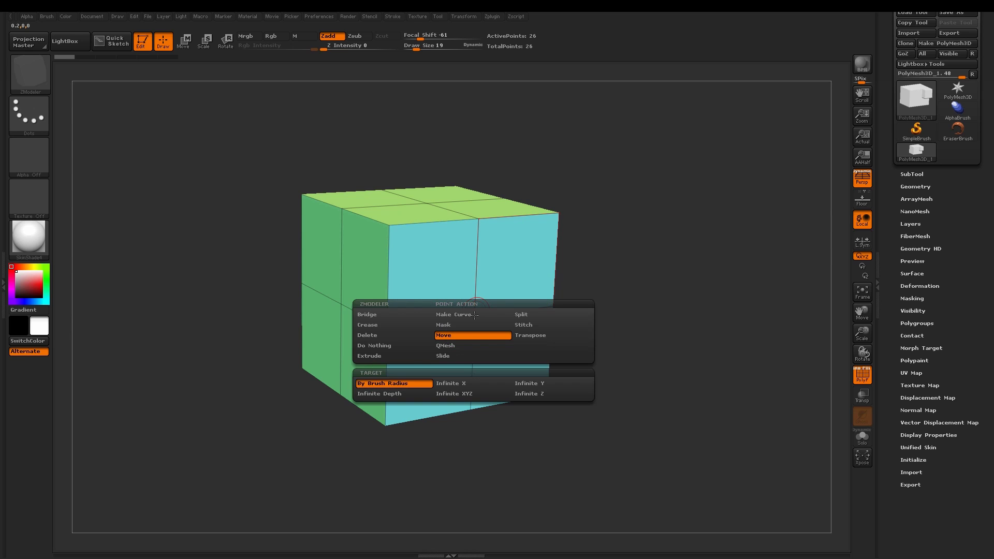
click(533, 315)
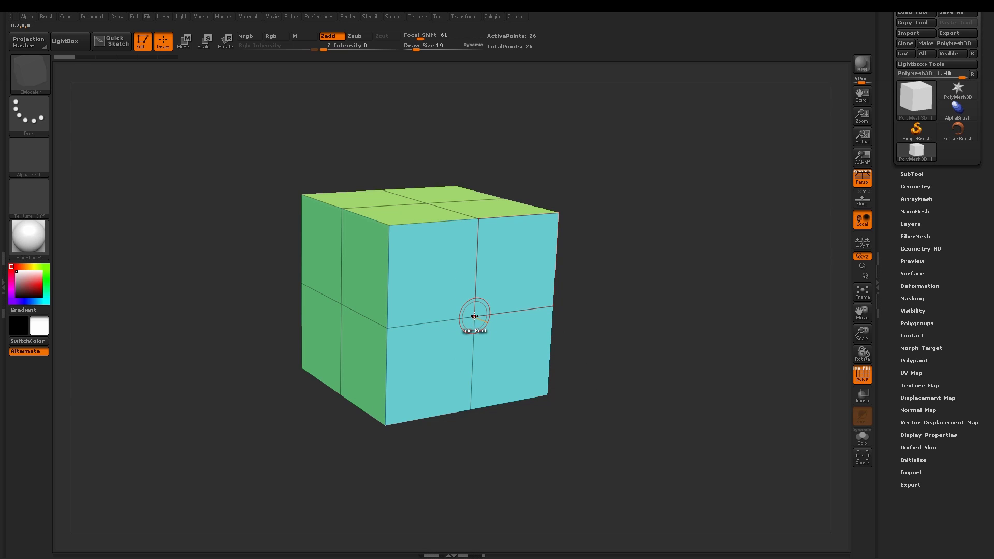
drag(480, 333, 505, 365)
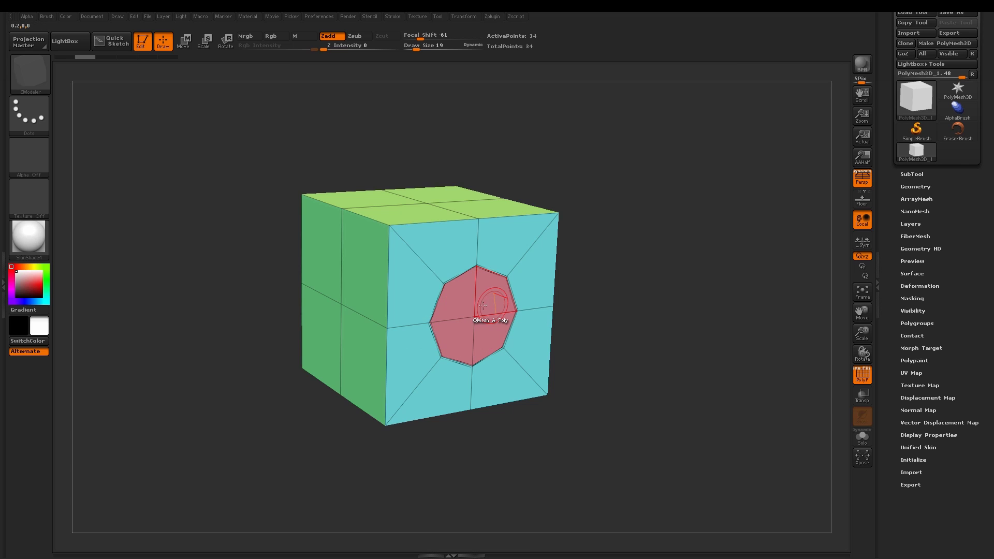
click(341, 304)
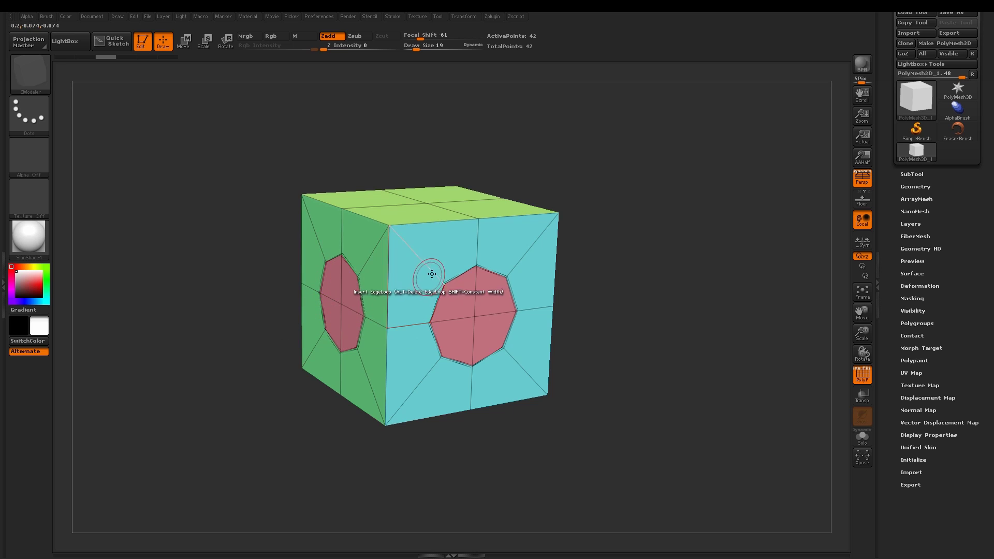
click(427, 202)
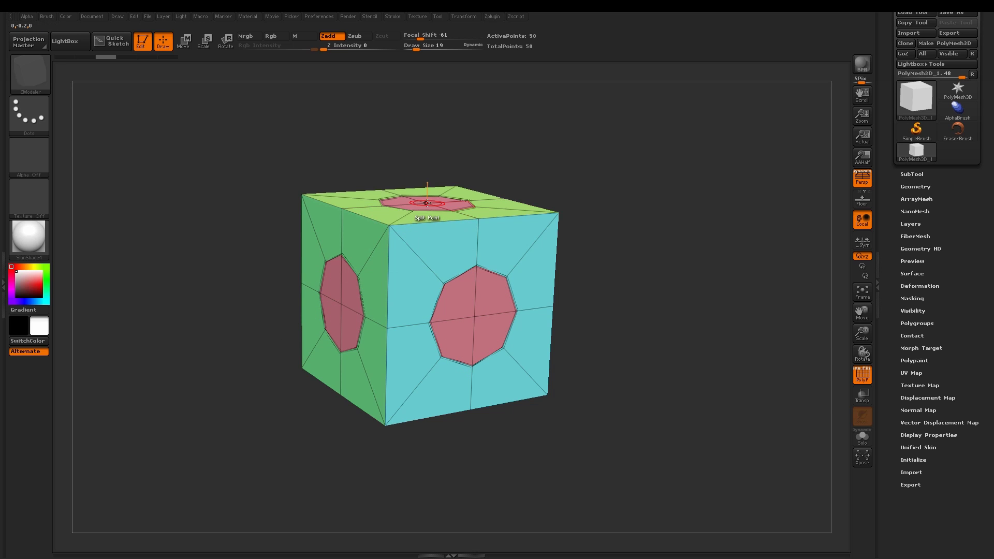
drag(557, 357, 632, 253)
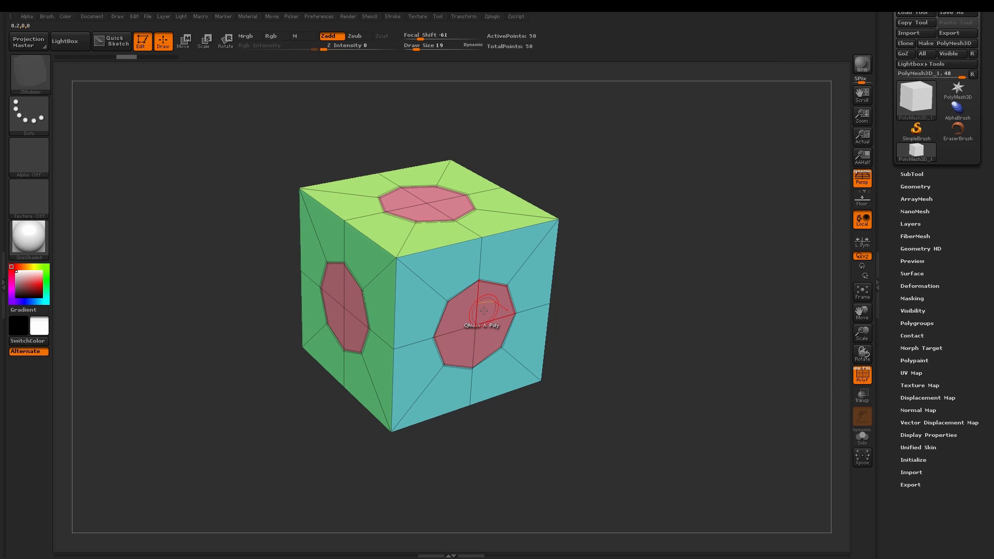
drag(311, 378, 588, 320)
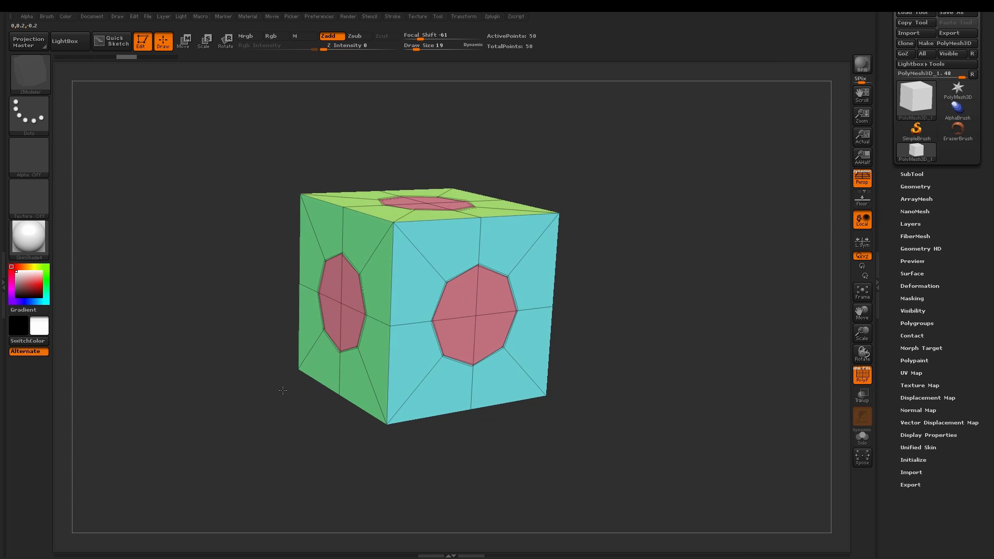